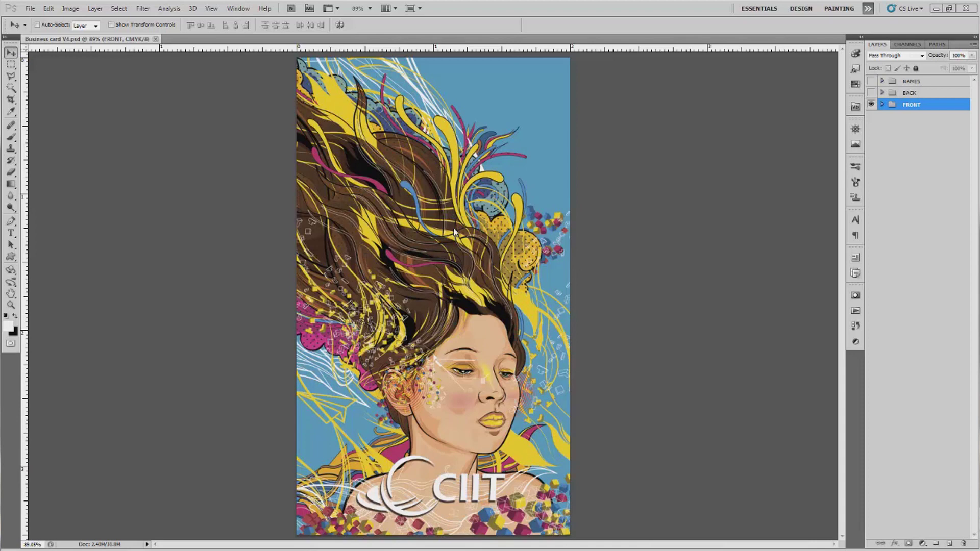
# Check the canvas size (width 2) without changes, then view the card at 100% actual pixels
pyautogui.click(71, 9)
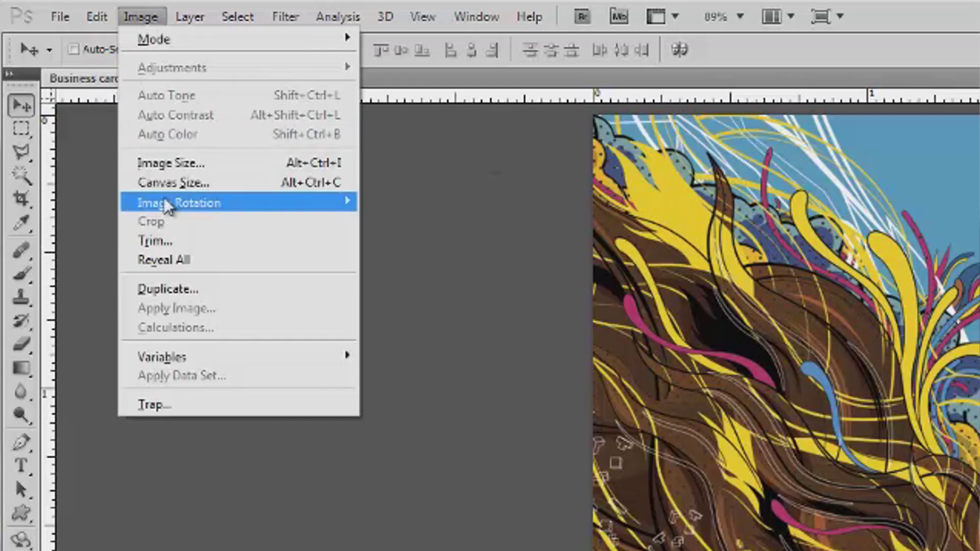
pyautogui.click(172, 183)
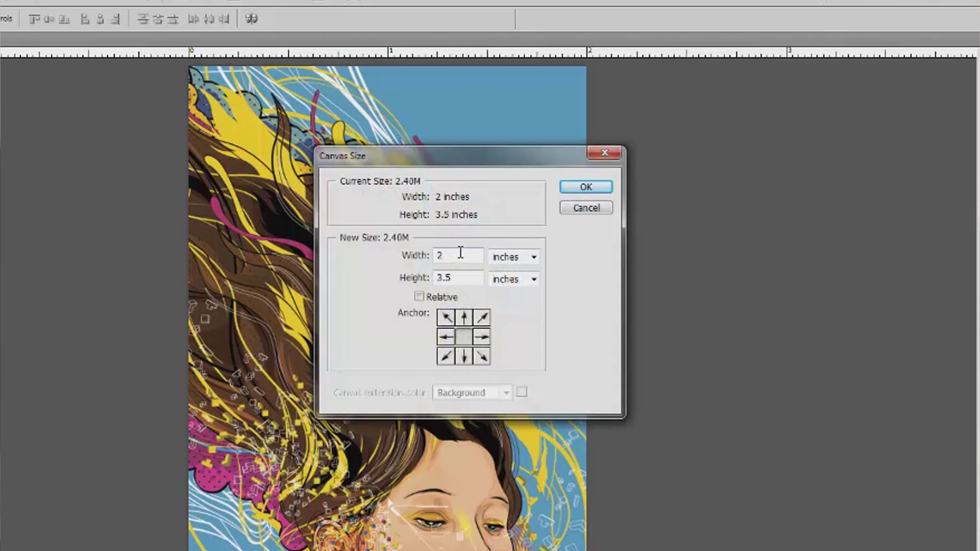
pyautogui.moveTo(461, 257); pyautogui.dragTo(438, 255)
pyautogui.click(471, 275)
pyautogui.click(577, 188)
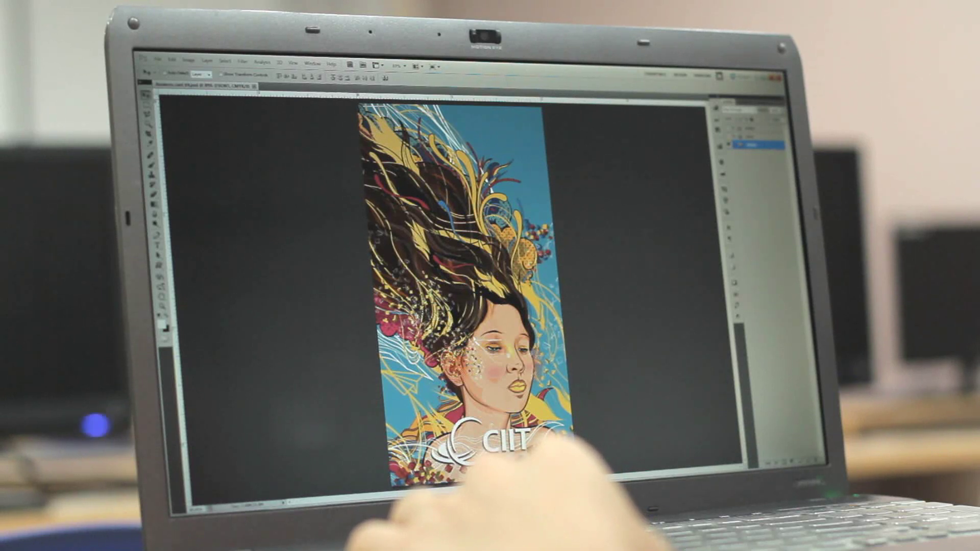
pyautogui.hotkey('ctrl', '+')
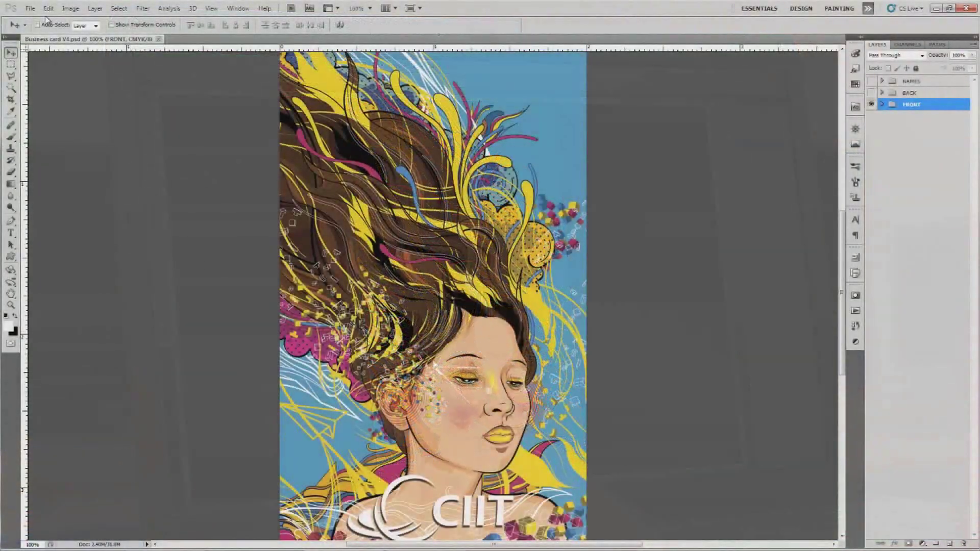
# Replace the 134.316 Screen Resolution in Units & Rulers preferences with 100
pyautogui.click(49, 9)
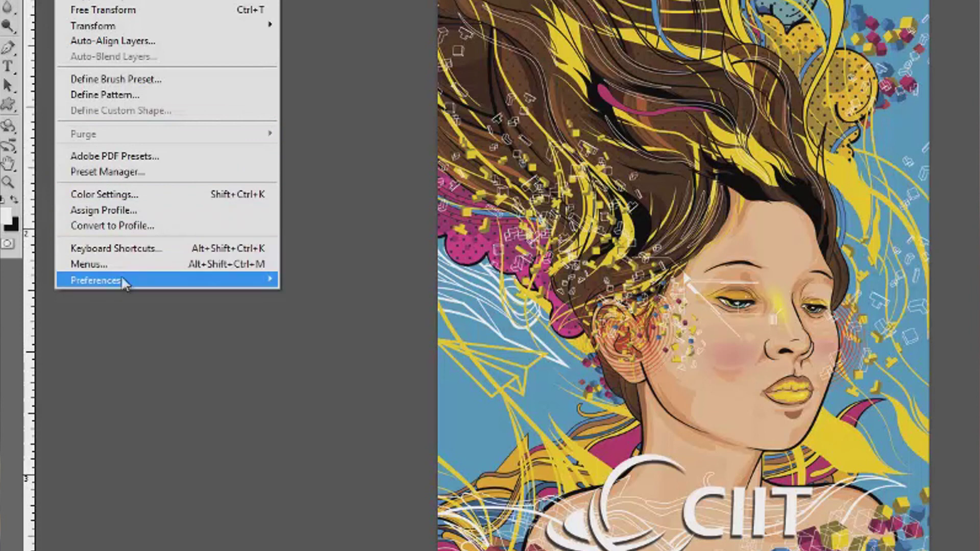
pyautogui.moveTo(85, 366)
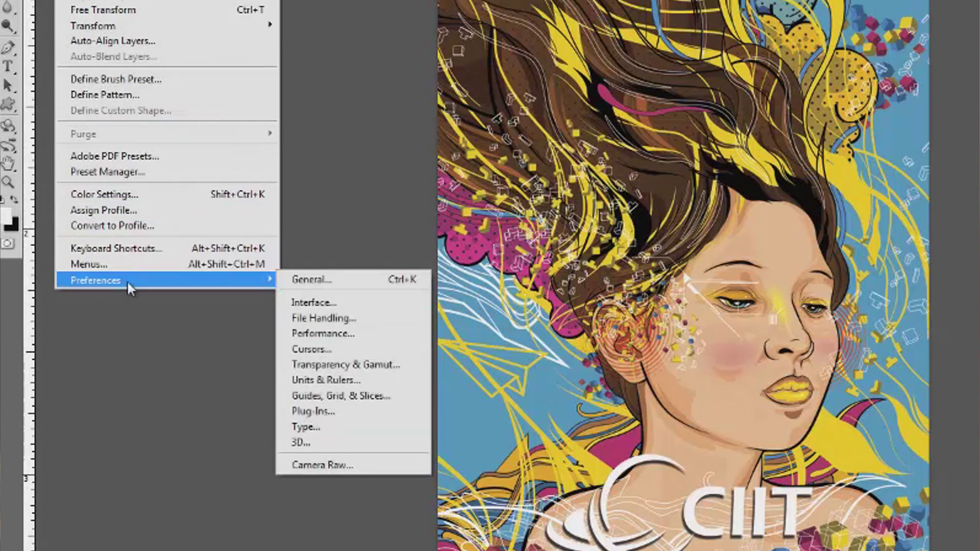
pyautogui.click(322, 379)
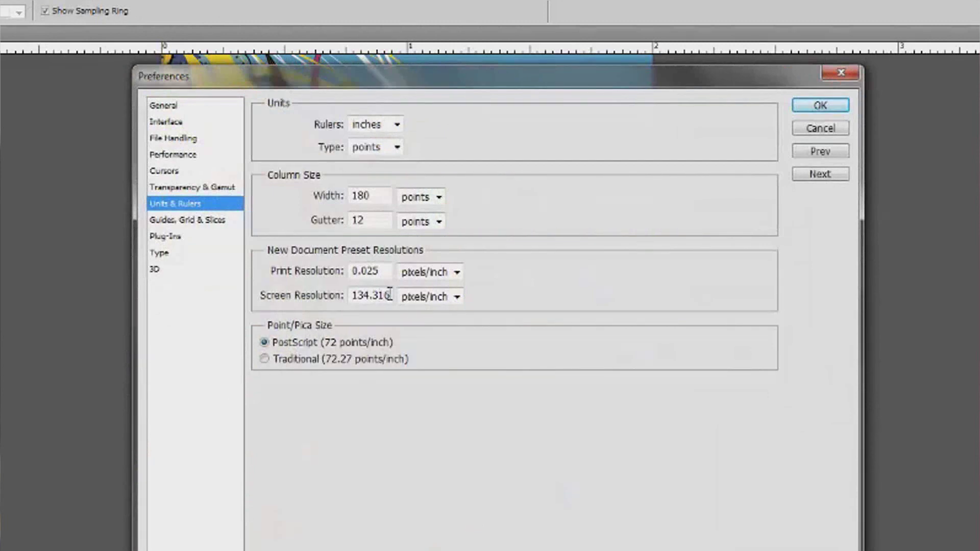
pyautogui.moveTo(389, 295); pyautogui.dragTo(332, 295)
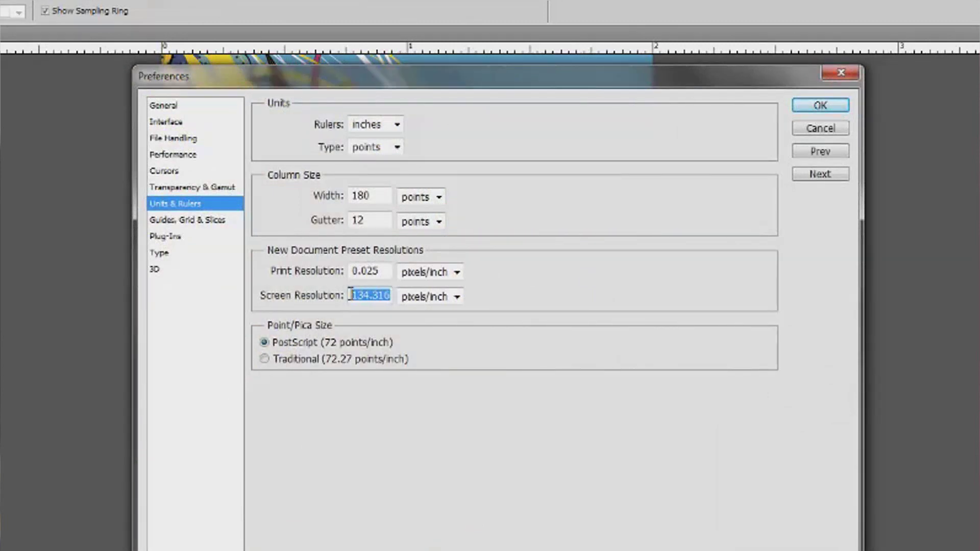
pyautogui.click(372, 295)
pyautogui.doubleClick(372, 295)
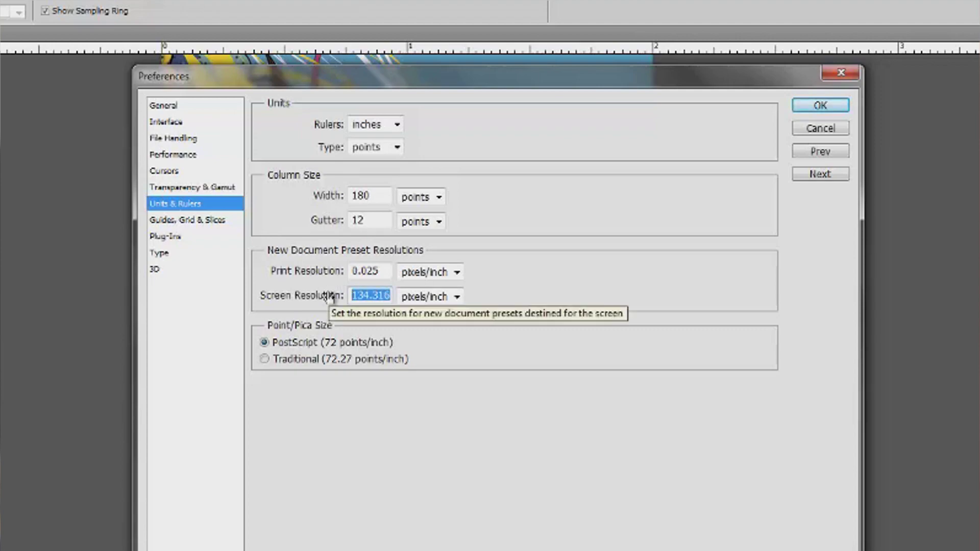
pyautogui.write('100')
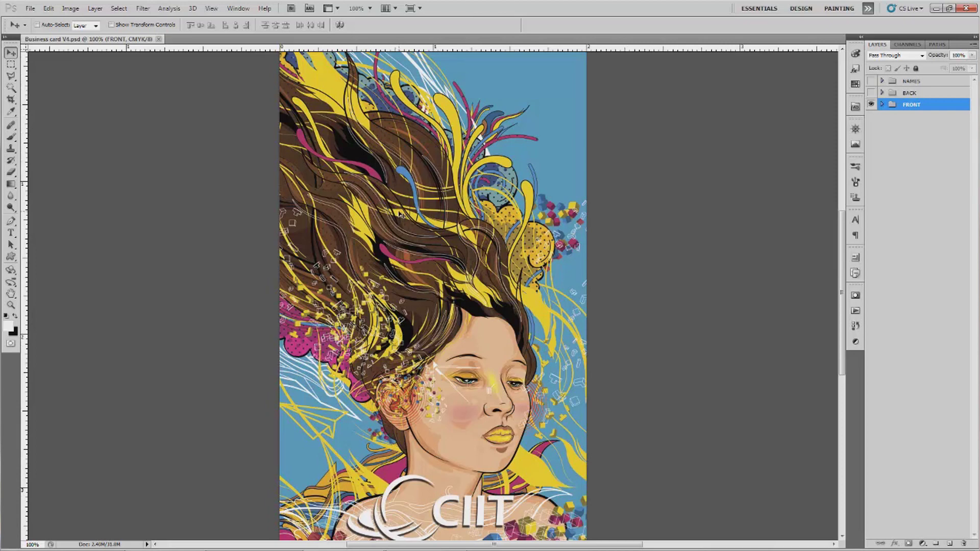
# Bring the Chrome window showing the Display PPI Calculator to the front
pyautogui.moveTo(248, 547)
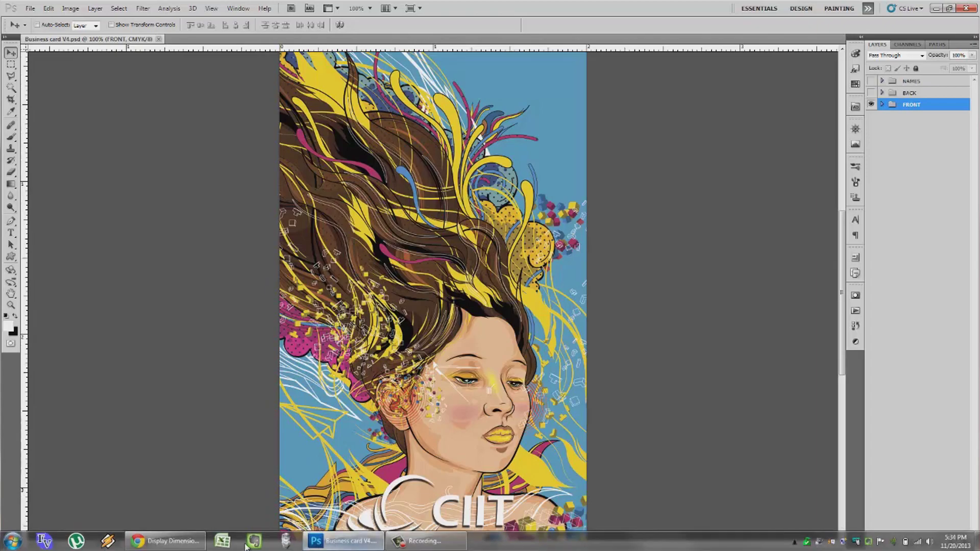
pyautogui.click(204, 541)
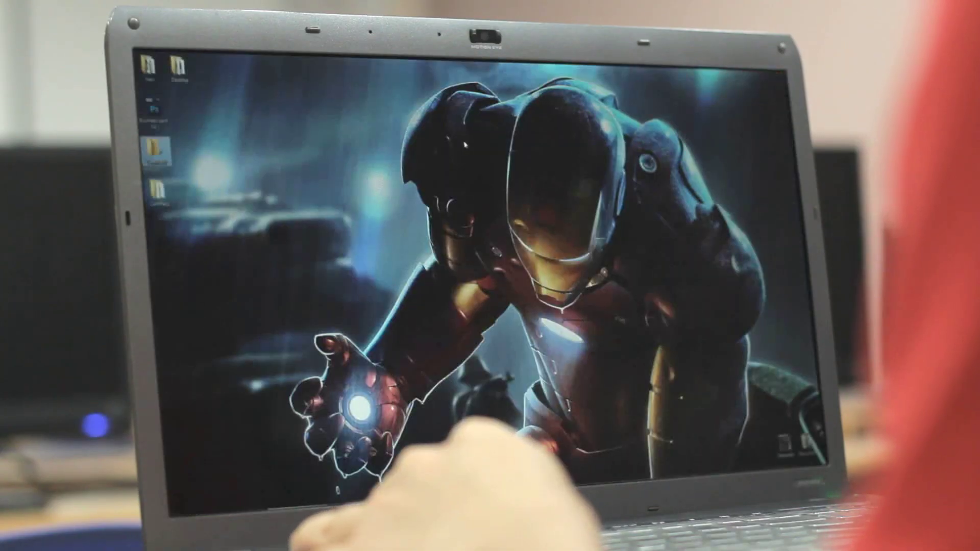
# Keep the desktop's Screen Resolution at 1920 × 1080, apply it and close the settings
pyautogui.rightClick(364, 125)
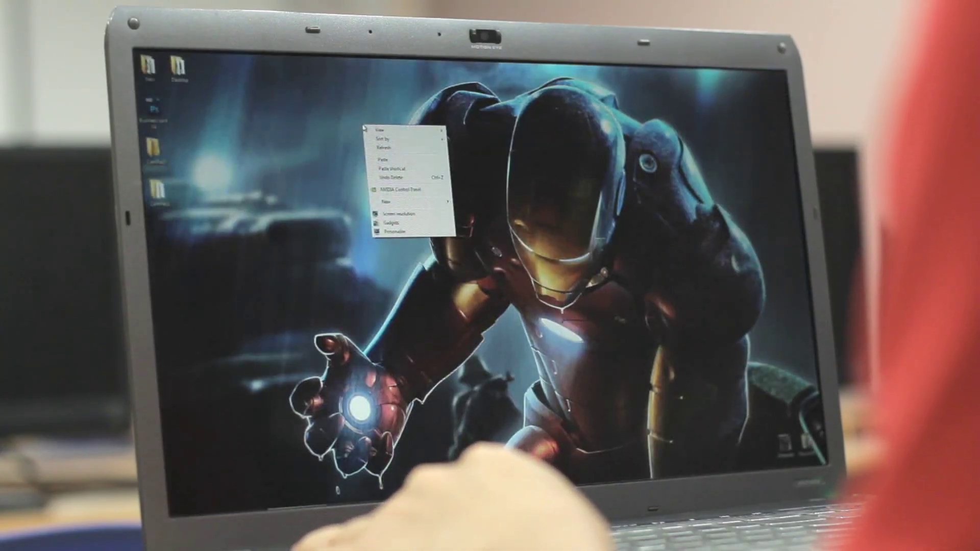
pyautogui.click(402, 219)
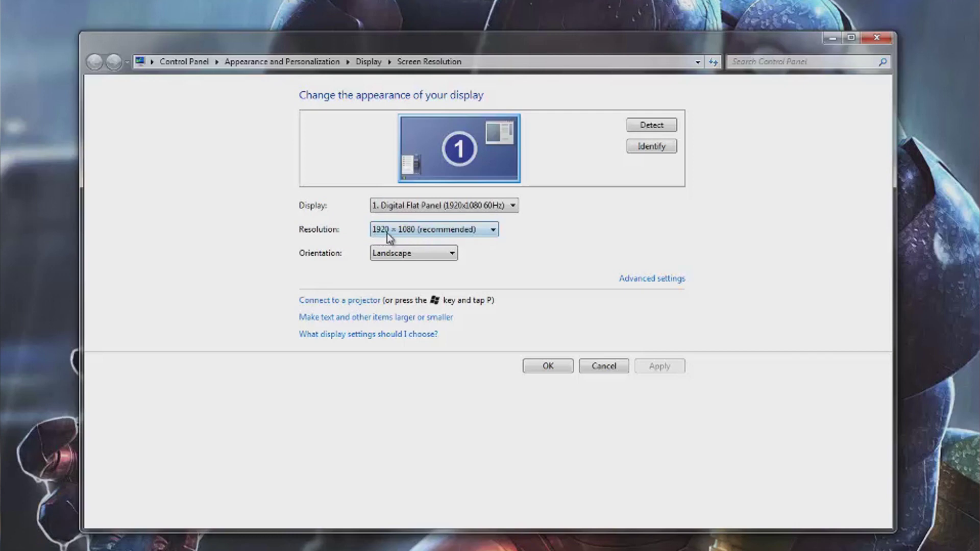
pyautogui.click(417, 230)
pyautogui.moveTo(387, 268)
pyautogui.mouseDown()
pyautogui.moveTo(390, 372)
pyautogui.moveTo(393, 273)
pyautogui.mouseUp()
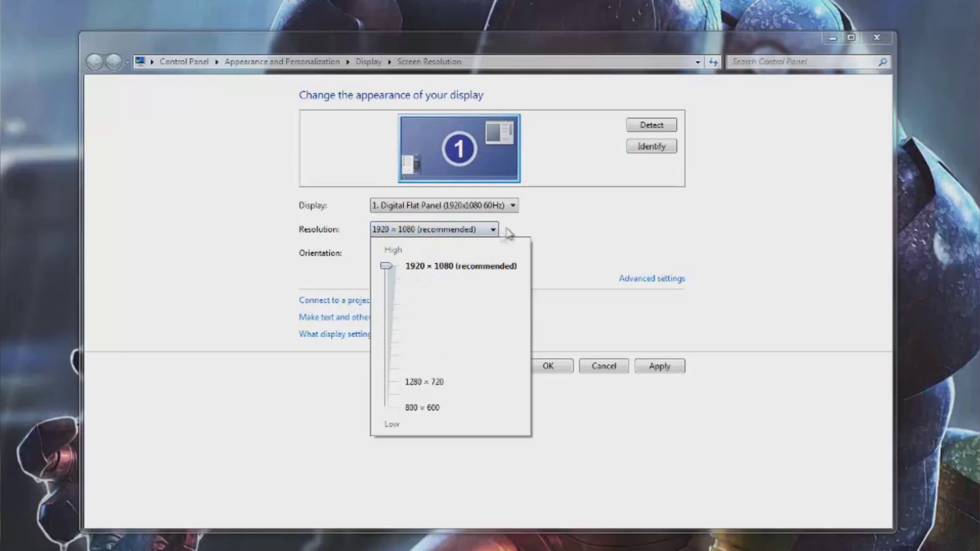
pyautogui.click(546, 226)
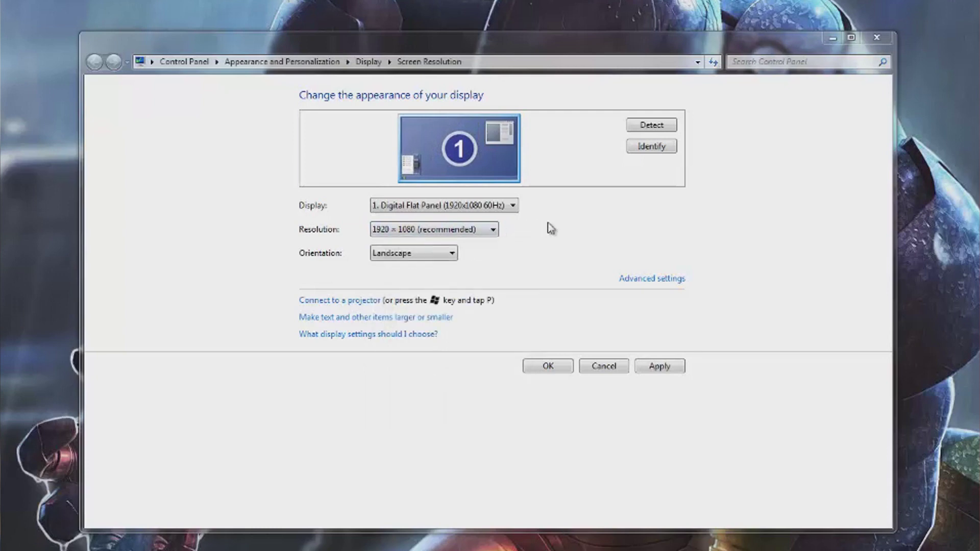
pyautogui.click(651, 369)
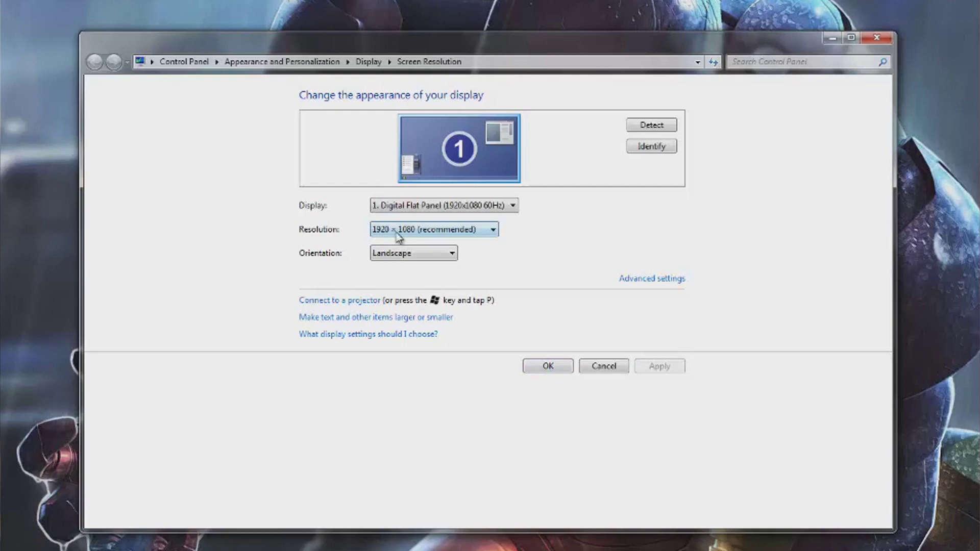
pyautogui.click(547, 366)
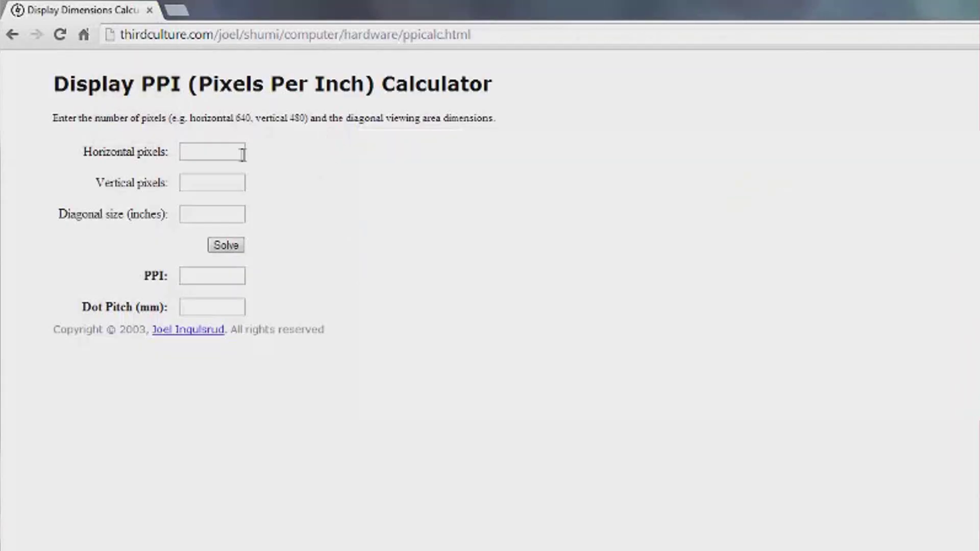
# Enter 1920 horizontal and 1080 vertical pixels, then dismiss the colour-scheme warning
pyautogui.click(241, 151)
pyautogui.write('1920')
pyautogui.click(214, 176)
pyautogui.write('1080')
pyautogui.click(211, 214)
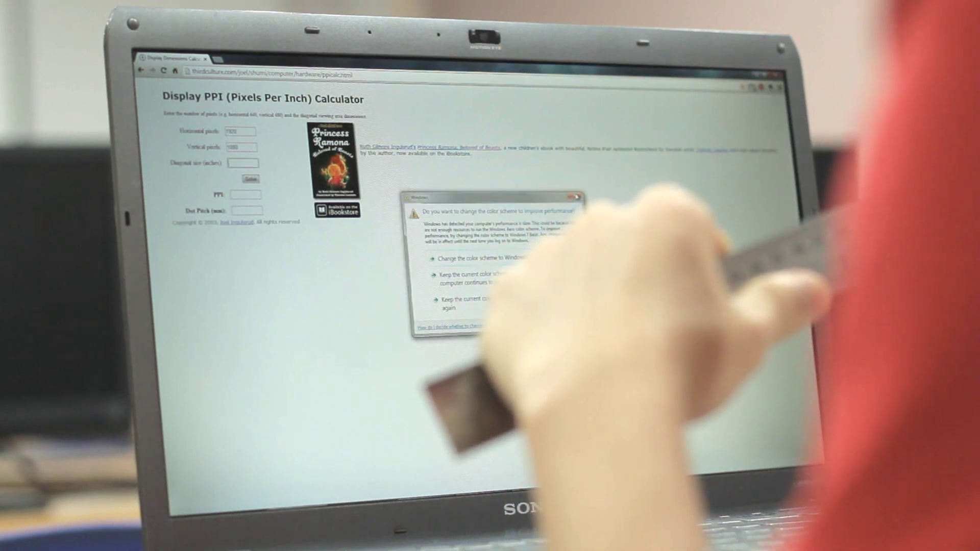
pyautogui.click(577, 195)
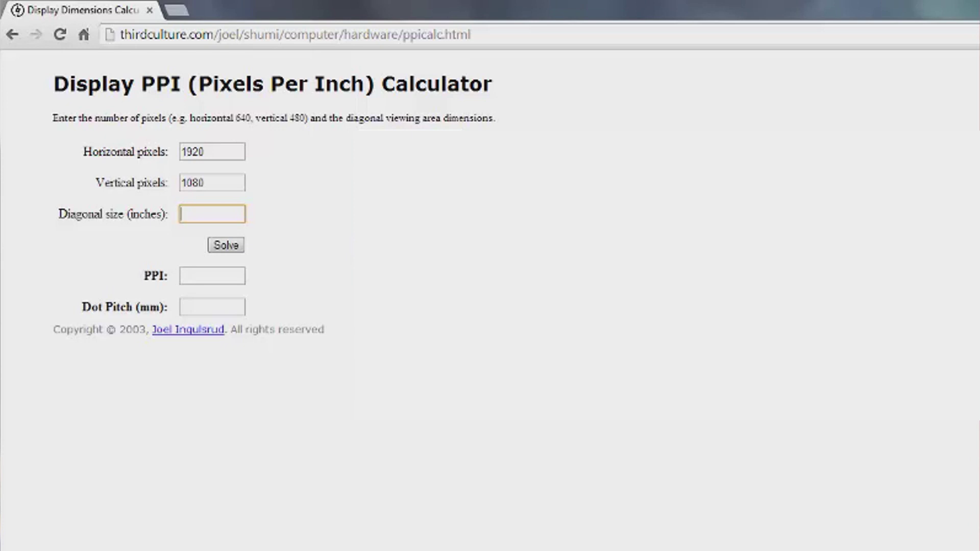
# Solve for a 16.4-inch diagonal and copy the resulting 134.32 PPI value
pyautogui.write('16.4')
pyautogui.click(232, 248)
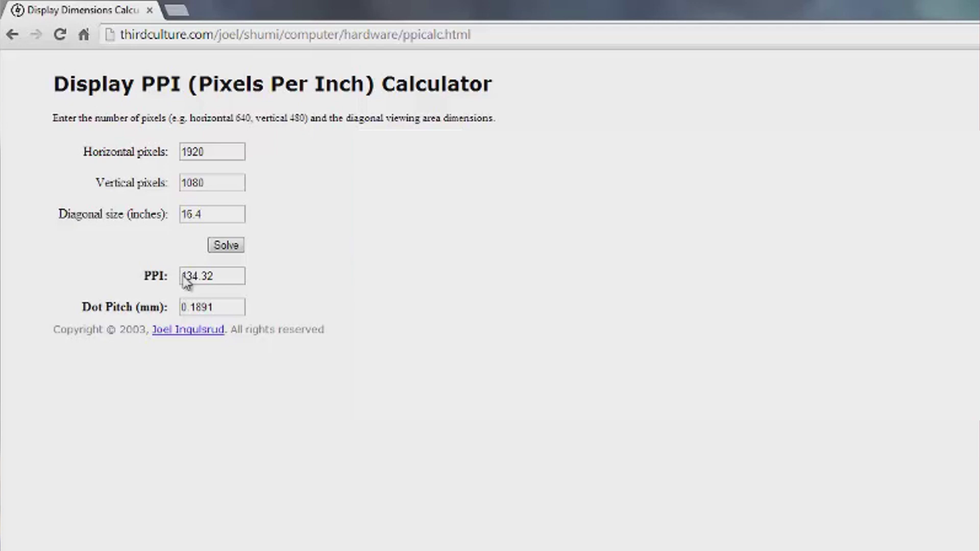
pyautogui.moveTo(183, 276); pyautogui.dragTo(205, 277)
pyautogui.rightClick(207, 282)
pyautogui.click(229, 354)
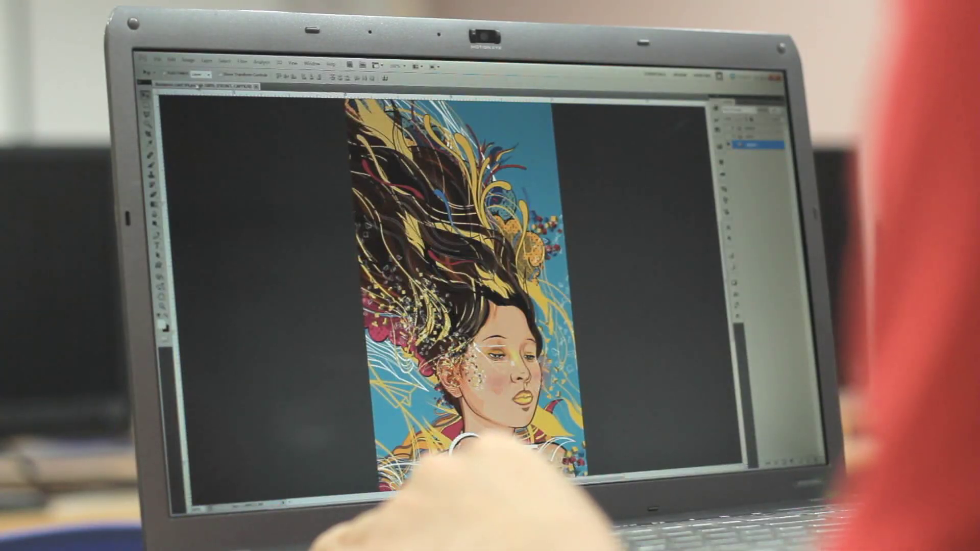
# Set the Units & Rulers Screen Resolution to 134.32 pixels/inch and confirm
pyautogui.click(172, 61)
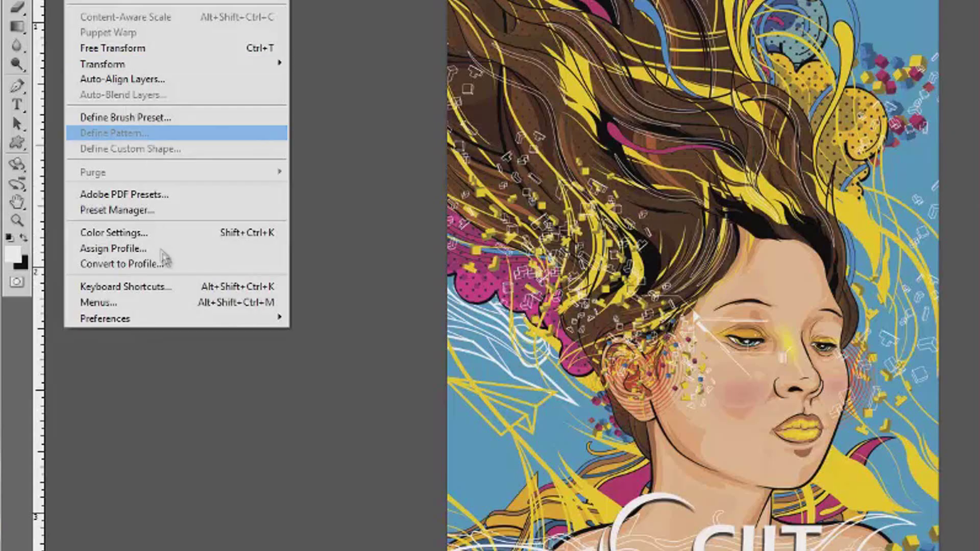
pyautogui.moveTo(174, 319)
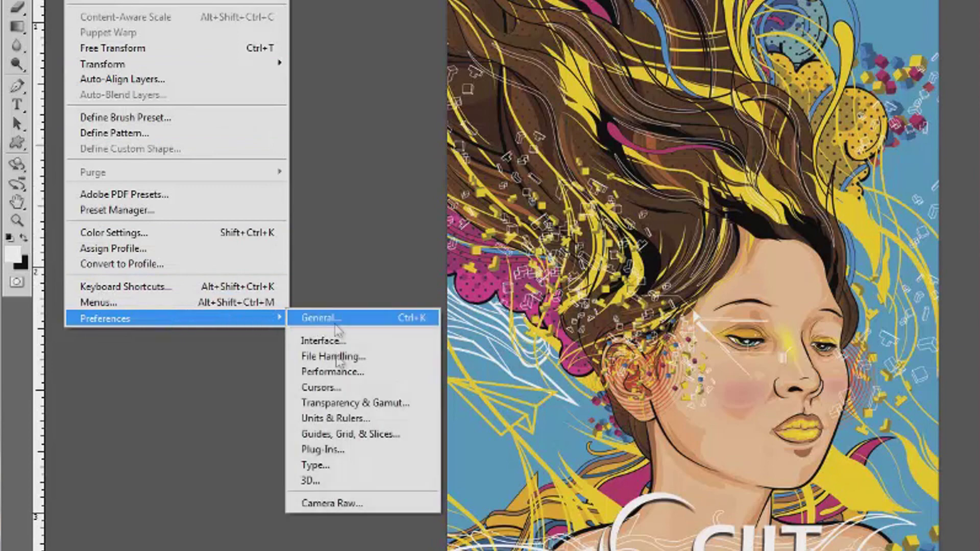
pyautogui.click(335, 418)
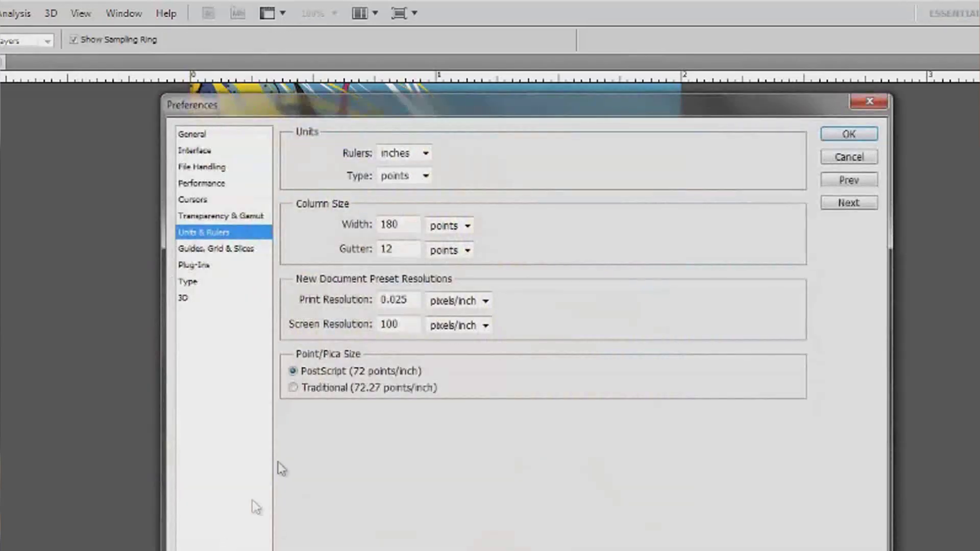
pyautogui.doubleClick(409, 330)
pyautogui.write('134.32')
pyautogui.click(486, 327)
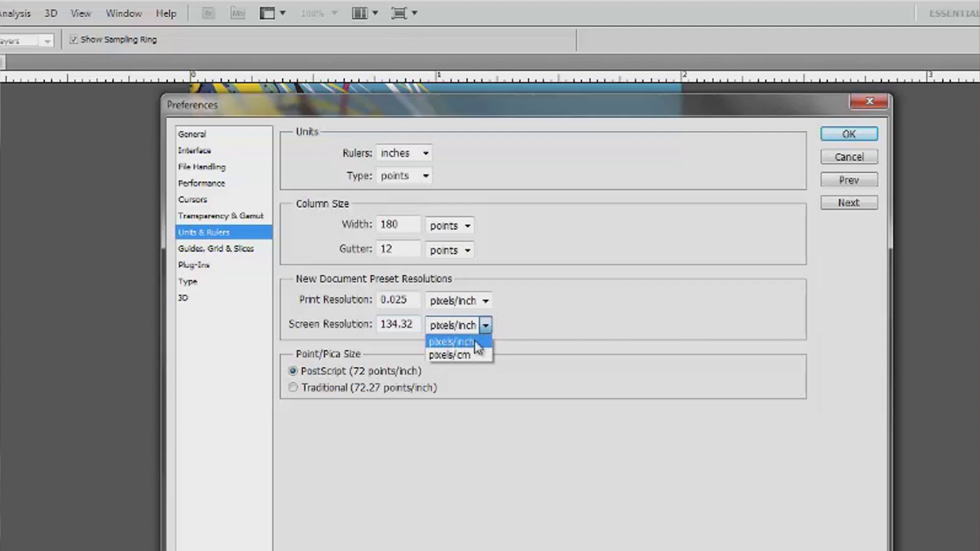
pyautogui.click(489, 328)
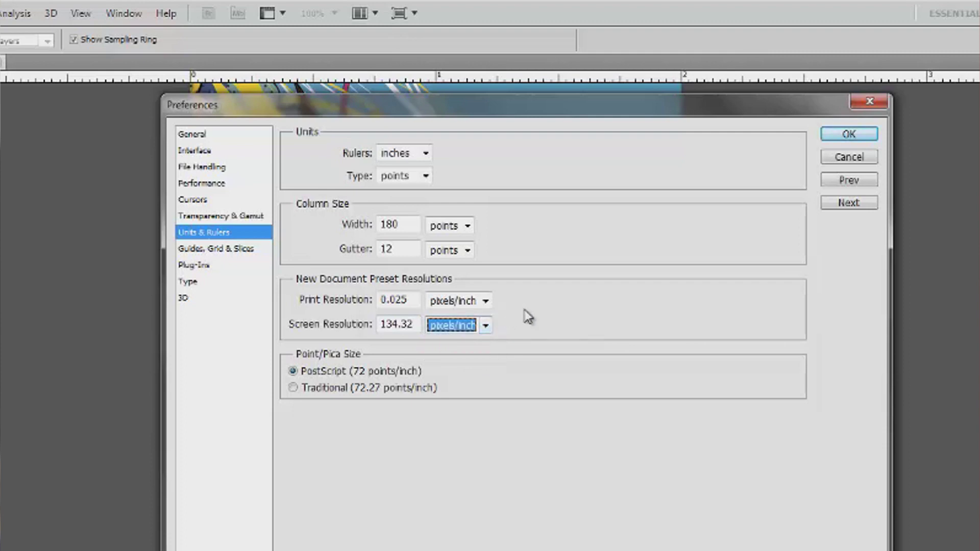
pyautogui.click(845, 135)
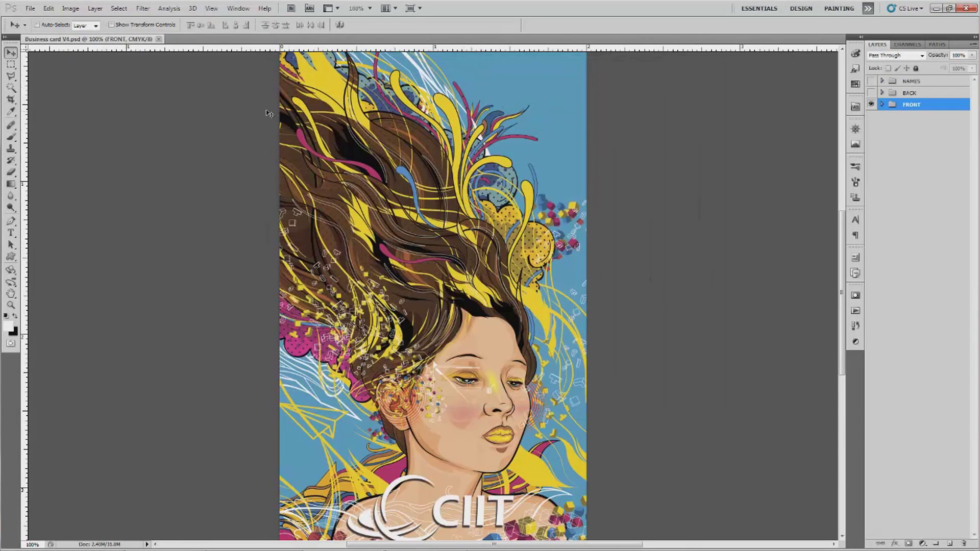
# Display the business card at Print Size through the View menu
pyautogui.click(211, 8)
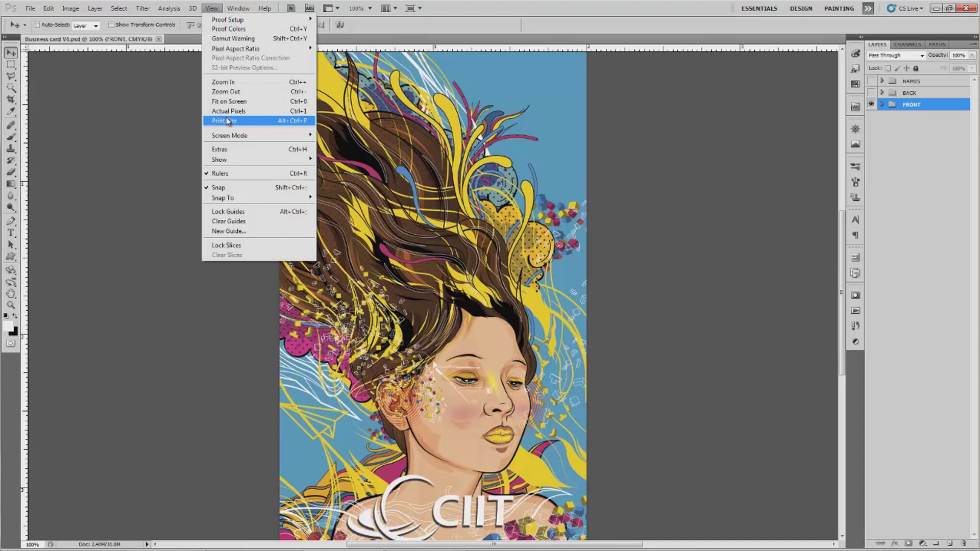